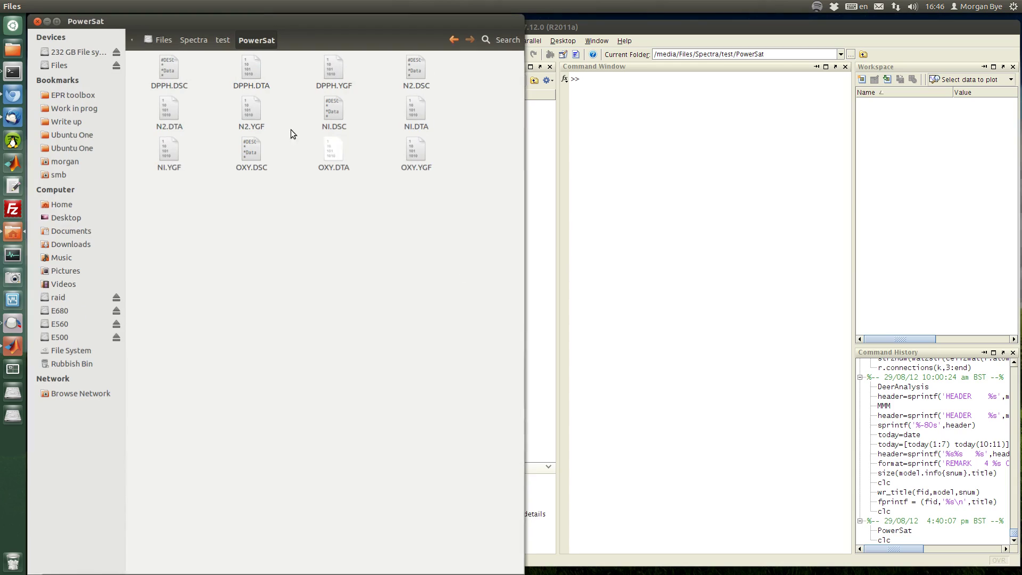
Switch to Chromium and read the Power Saturation Curves page from the overview down to the Gaussian fitting section
{"action": "left_click", "coordinate": [12, 97]}
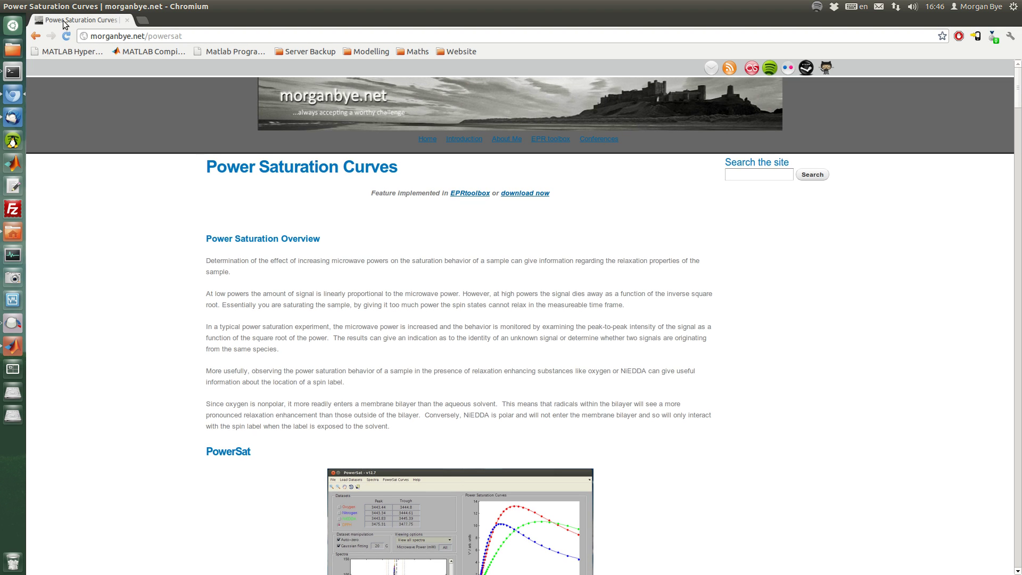
{"action": "scroll", "coordinate": [176, 200], "scroll_direction": "down", "scroll_amount": 5}
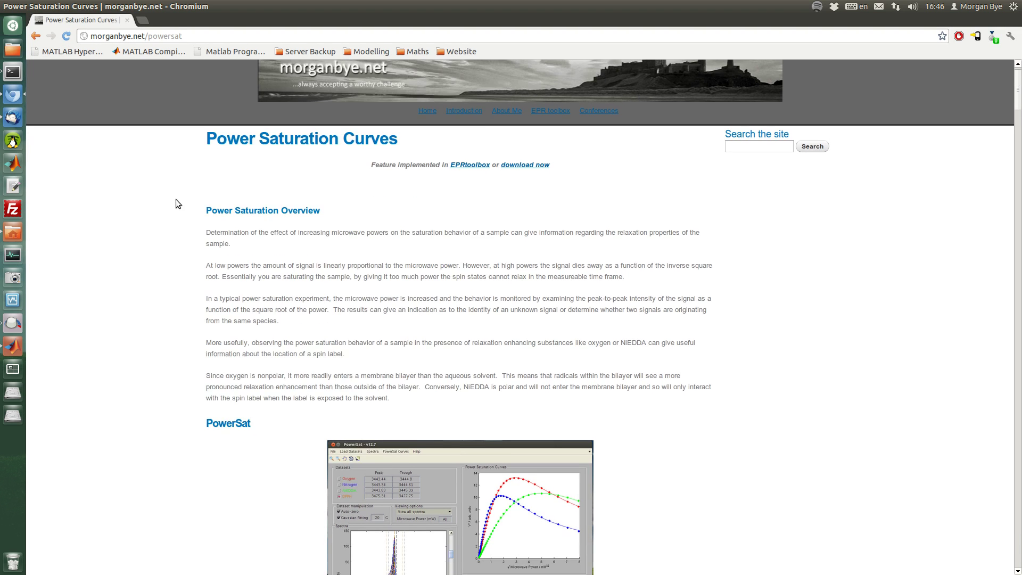
{"action": "scroll", "coordinate": [175, 199], "scroll_direction": "up", "scroll_amount": 5}
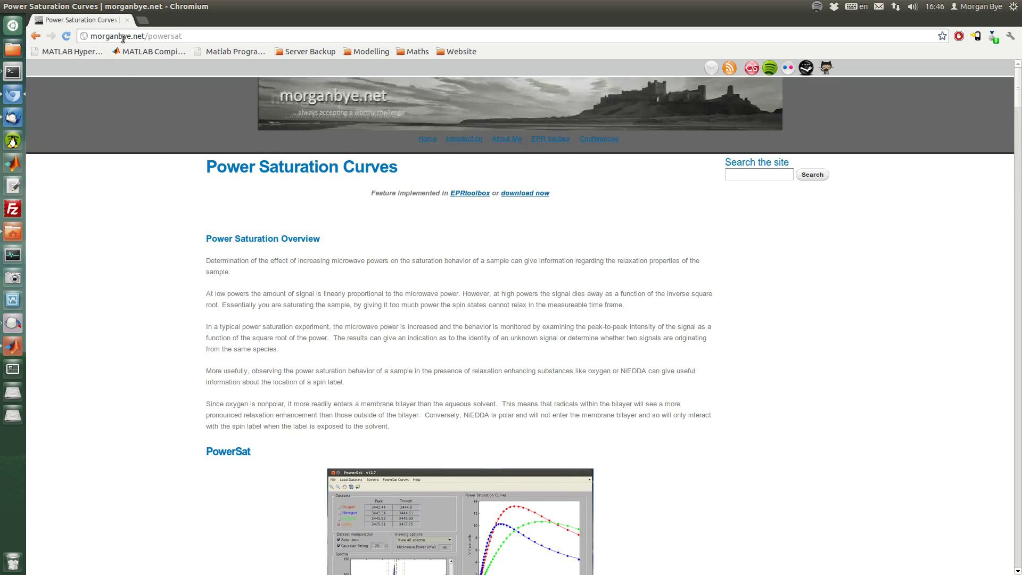
{"action": "scroll", "coordinate": [142, 50], "scroll_direction": "up", "scroll_amount": 2, "text": "super"}
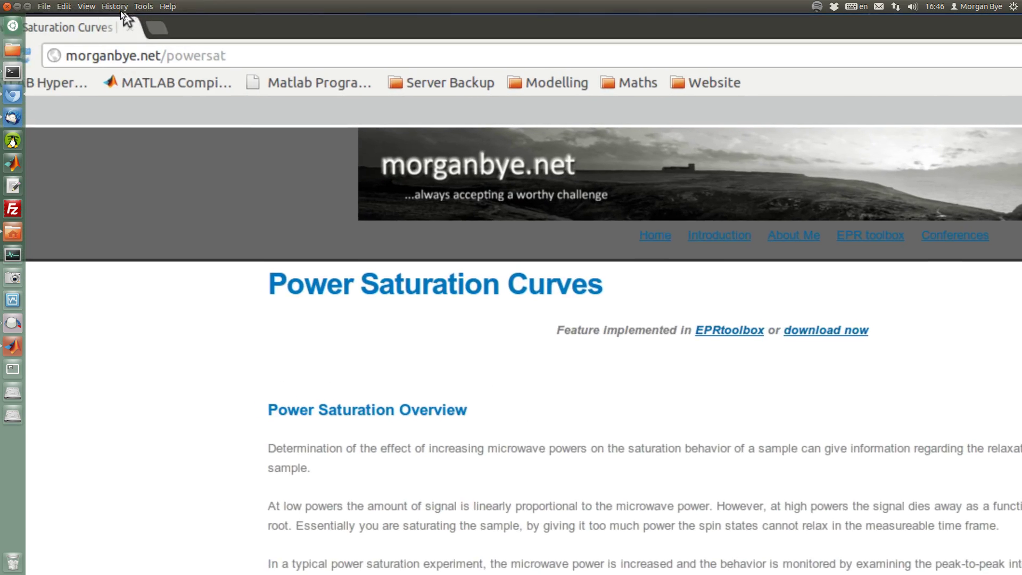
{"action": "scroll", "coordinate": [176, 48], "scroll_direction": "down", "scroll_amount": 1, "text": "super"}
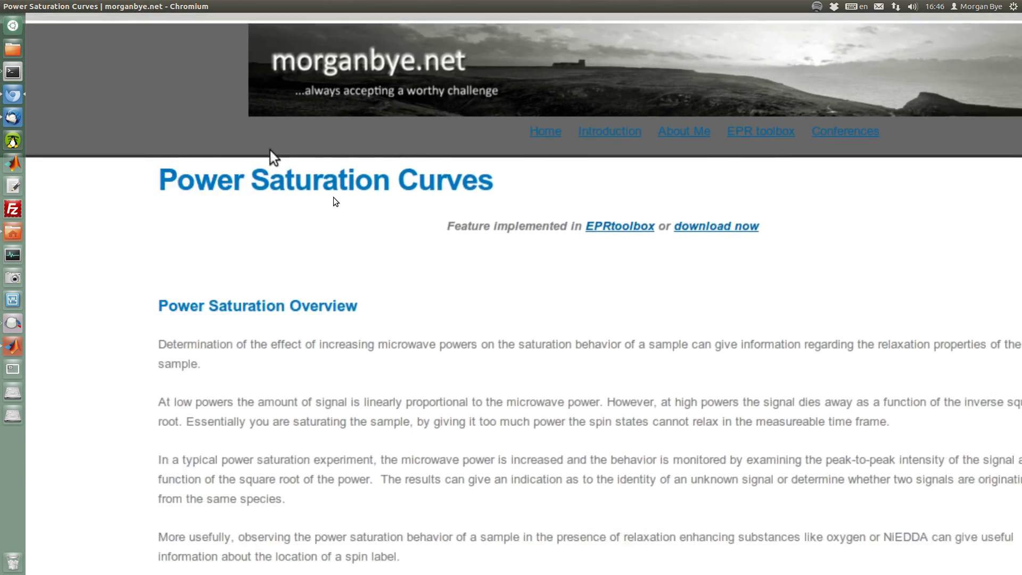
{"action": "scroll", "coordinate": [419, 270], "scroll_direction": "down", "scroll_amount": 1, "text": "super"}
{"action": "scroll", "coordinate": [420, 270], "scroll_direction": "down", "scroll_amount": 5}
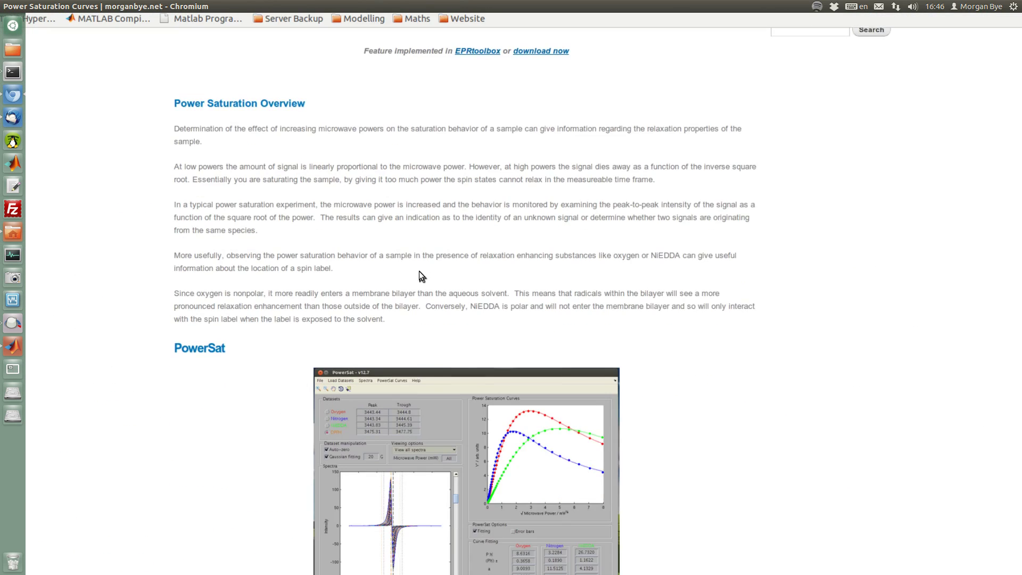
{"action": "scroll", "coordinate": [267, 238], "scroll_direction": "down", "scroll_amount": 10}
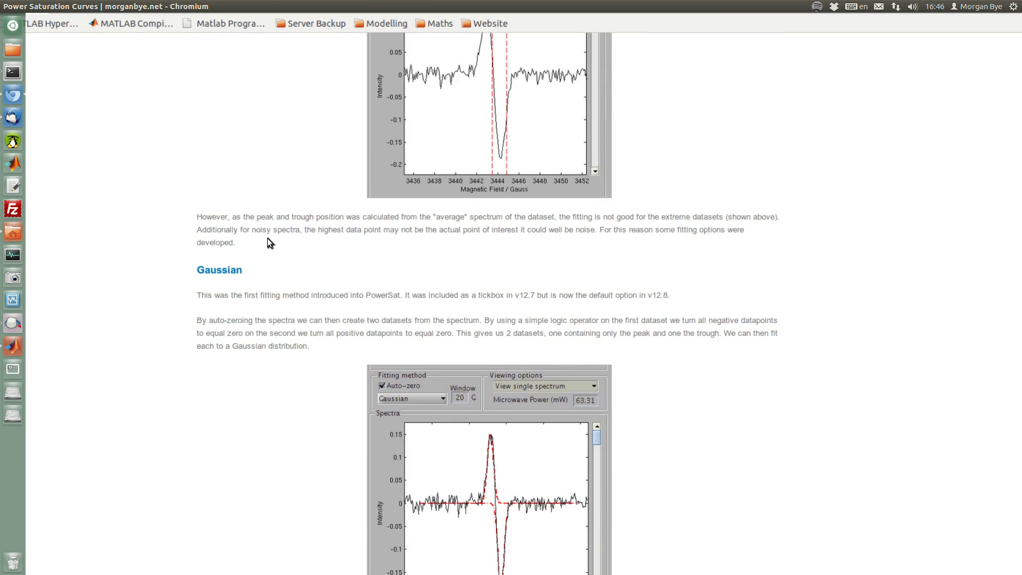
{"action": "scroll", "coordinate": [267, 238], "scroll_direction": "down", "scroll_amount": 2, "text": "super"}
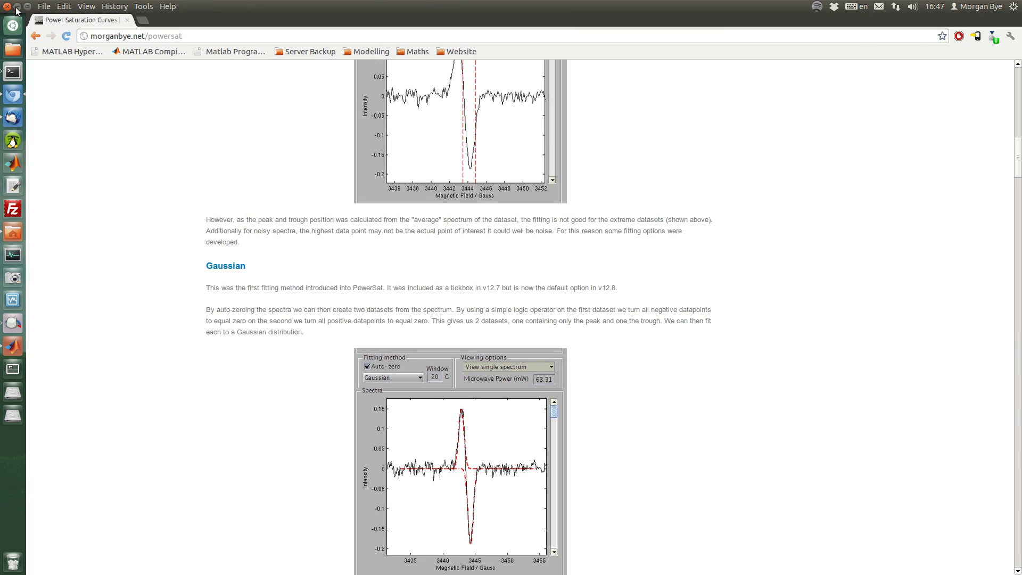
Return from the browser, minimize the PowerSat folder window and launch PowerSat from the MATLAB command line
{"action": "key", "text": "alt+Tab"}
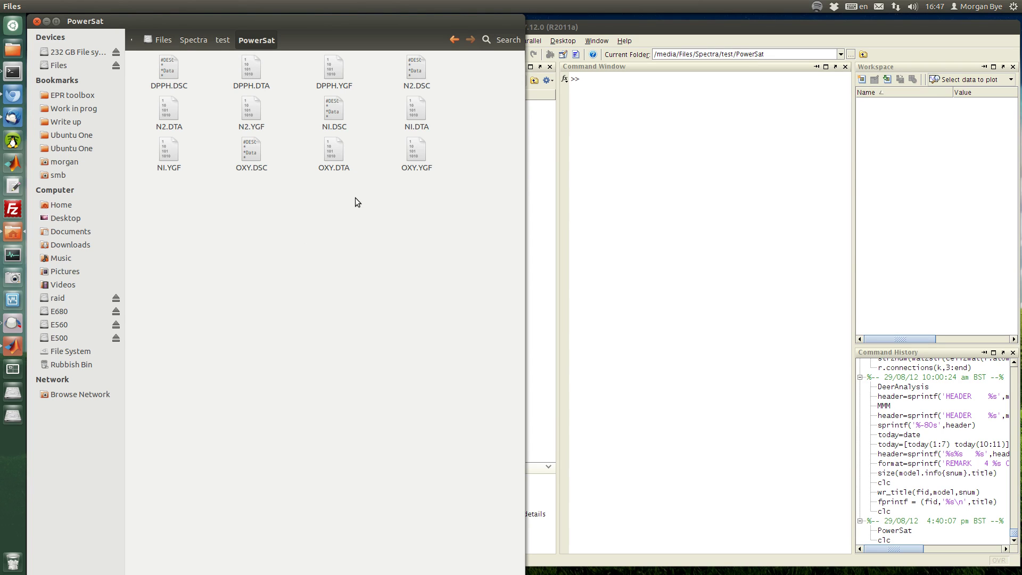
{"action": "left_click", "coordinate": [46, 21]}
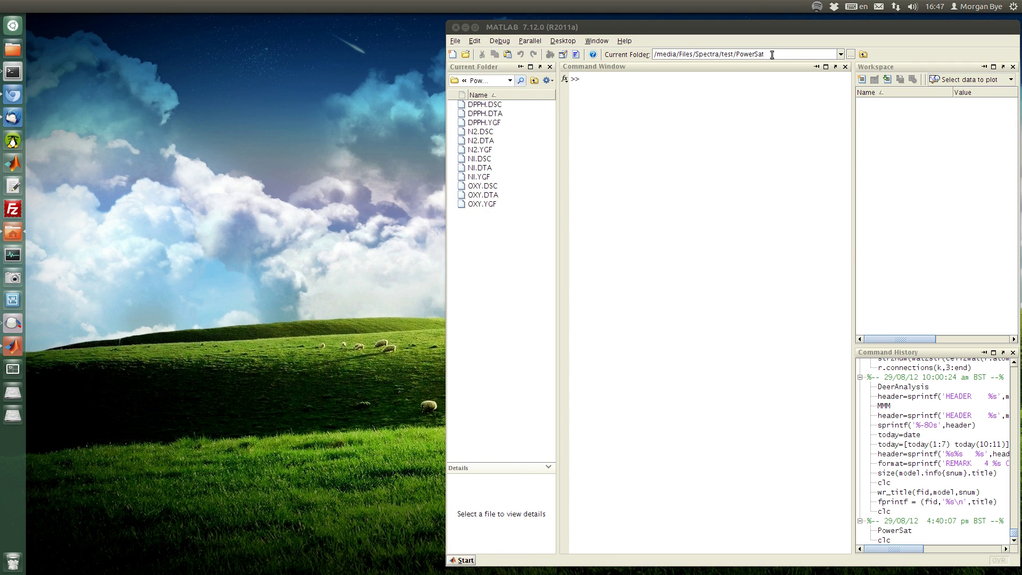
{"action": "left_click", "coordinate": [757, 84]}
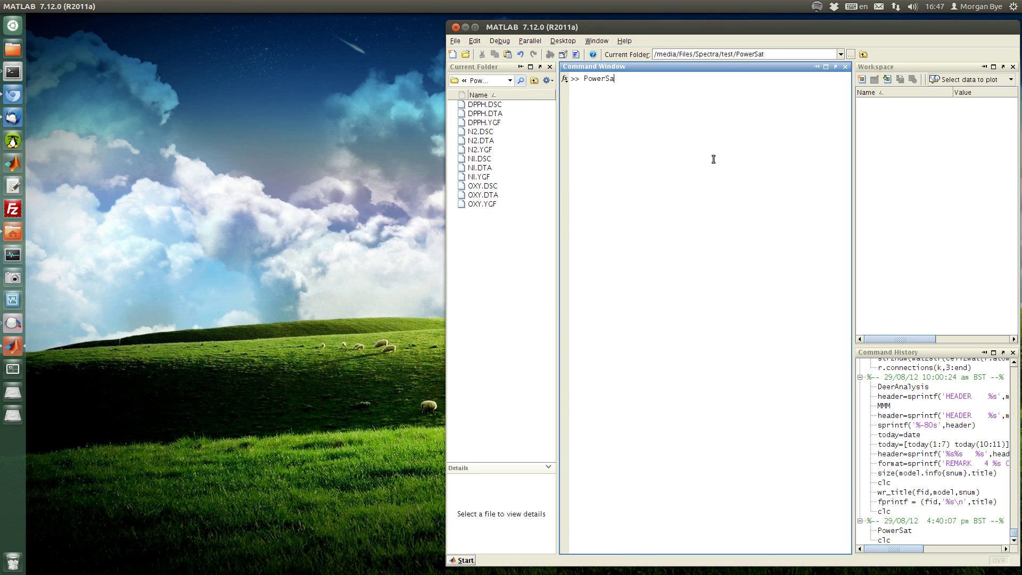
{"action": "type", "text": "PowerSat"}
{"action": "key", "text": "Return"}
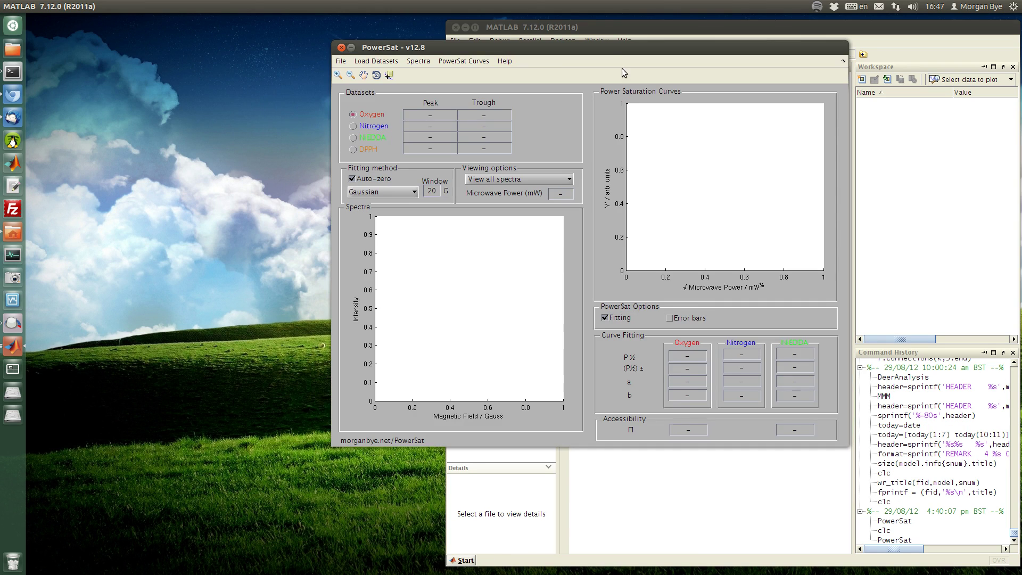
Move the PowerSat window away from the MATLAB workspace and look over its dataset and fitting options
{"action": "left_click_drag", "start_coordinate": [611, 50], "coordinate": [364, 42]}
{"action": "scroll", "coordinate": [334, 222], "scroll_direction": "up", "scroll_amount": 3}
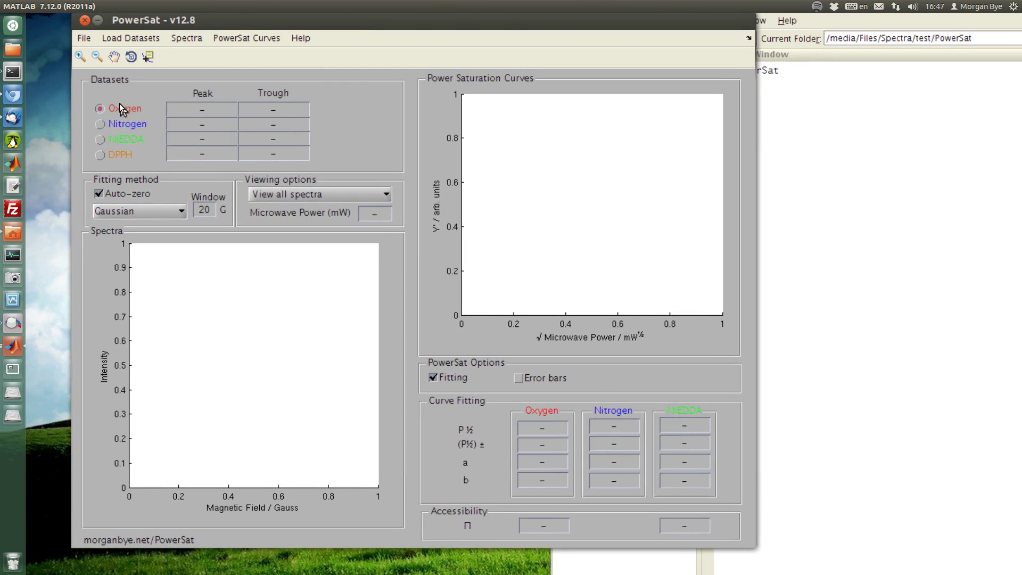
{"action": "key", "text": "super"}
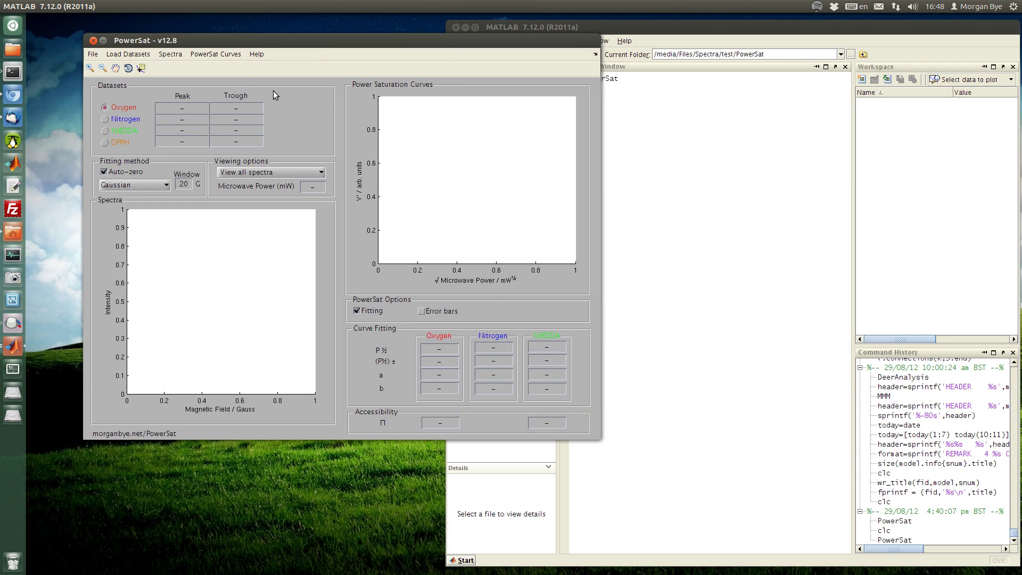
Load OXY.DTA as the oxygen dataset and inspect its curve fitting values
{"action": "left_click", "coordinate": [133, 56]}
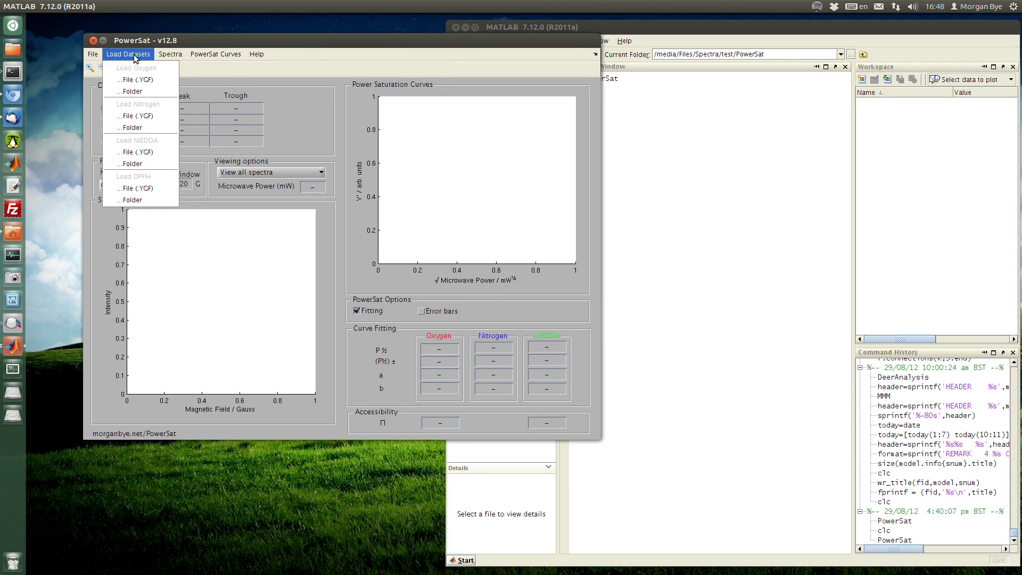
{"action": "left_click", "coordinate": [139, 82]}
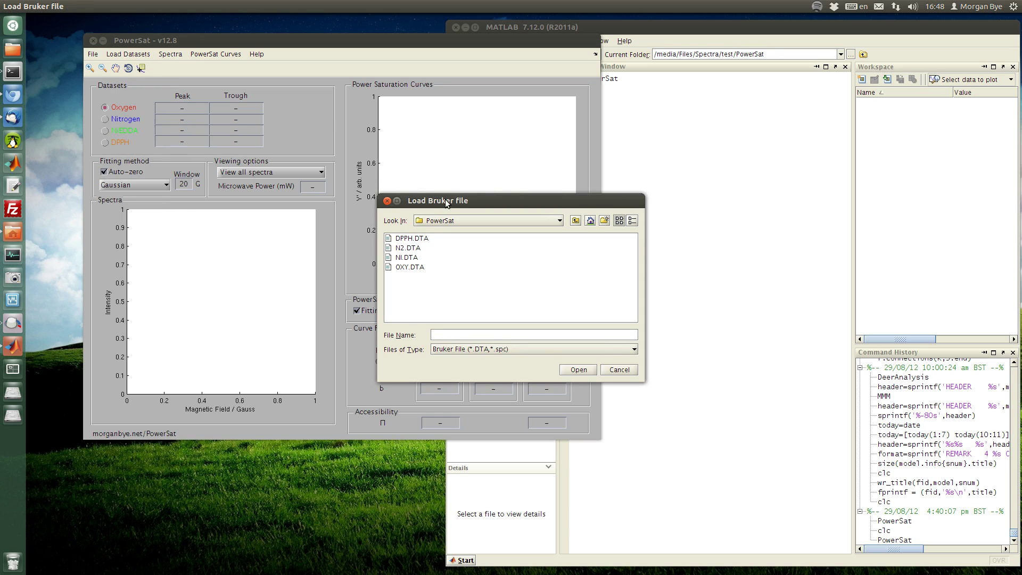
{"action": "left_click_drag", "start_coordinate": [447, 203], "coordinate": [262, 126]}
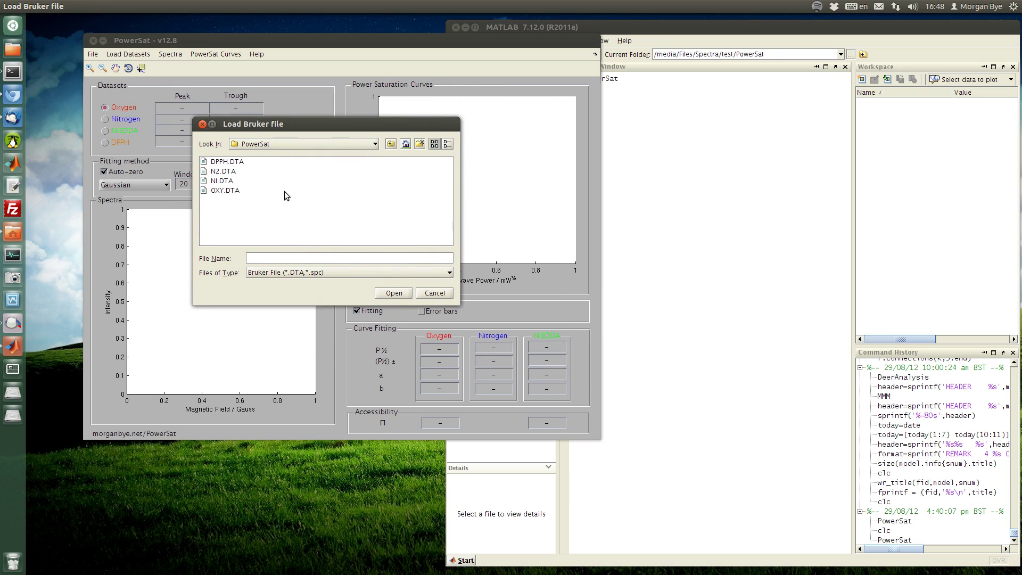
{"action": "left_click", "coordinate": [222, 191]}
{"action": "left_click", "coordinate": [392, 293]}
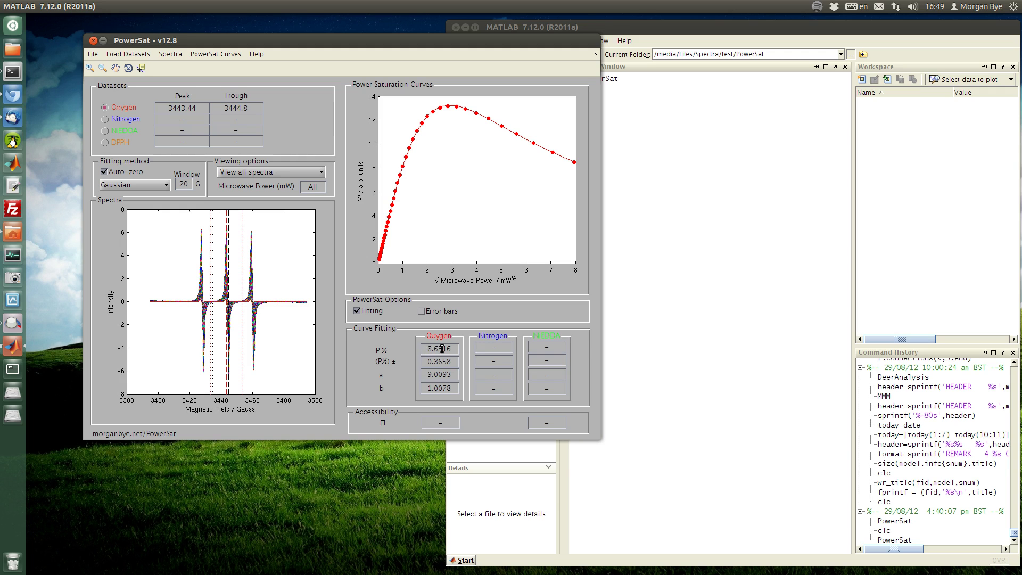
{"action": "scroll", "coordinate": [451, 352], "scroll_direction": "up", "scroll_amount": 3}
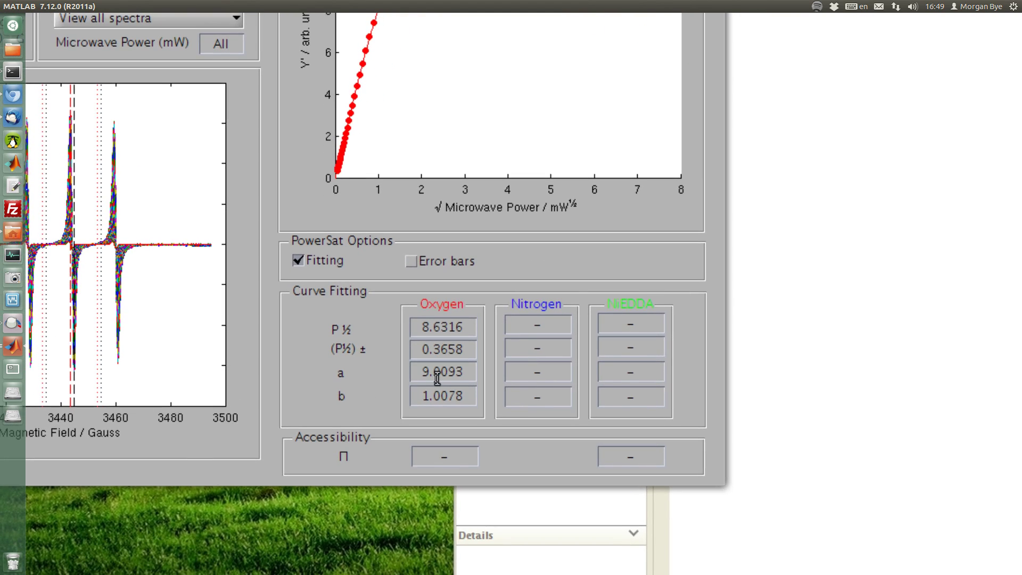
{"action": "scroll", "coordinate": [437, 378], "scroll_direction": "down", "scroll_amount": 3}
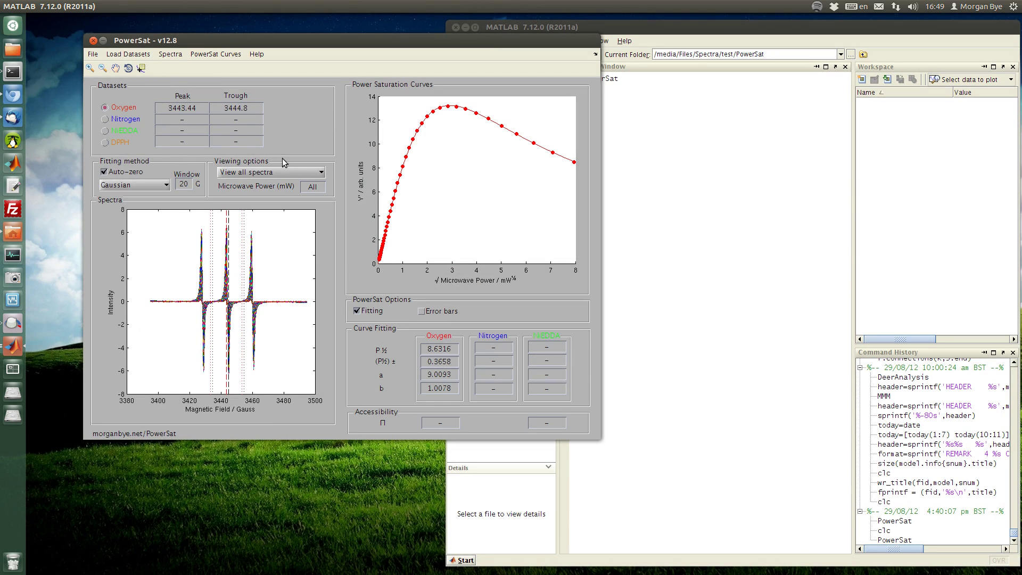
Load N2.DTA as the nitrogen dataset and compare its curve and fitting values with oxygen
{"action": "left_click", "coordinate": [143, 59]}
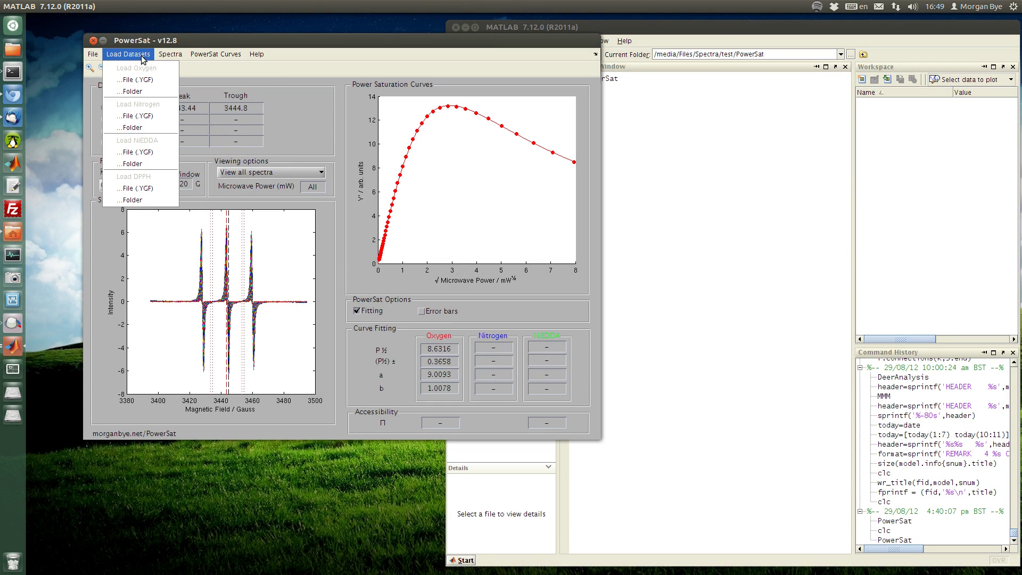
{"action": "left_click", "coordinate": [134, 117]}
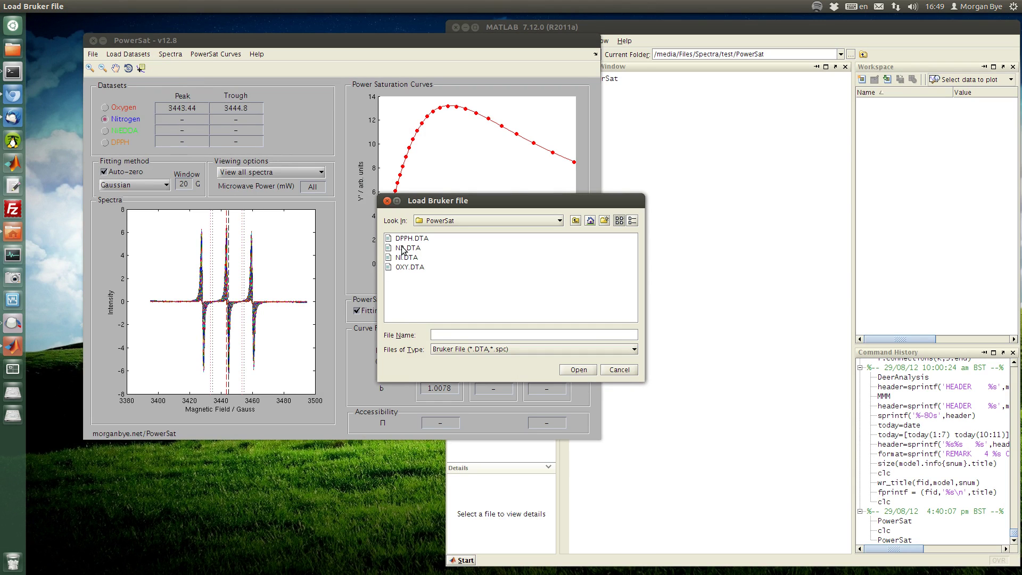
{"action": "left_click", "coordinate": [404, 248]}
{"action": "left_click", "coordinate": [578, 369]}
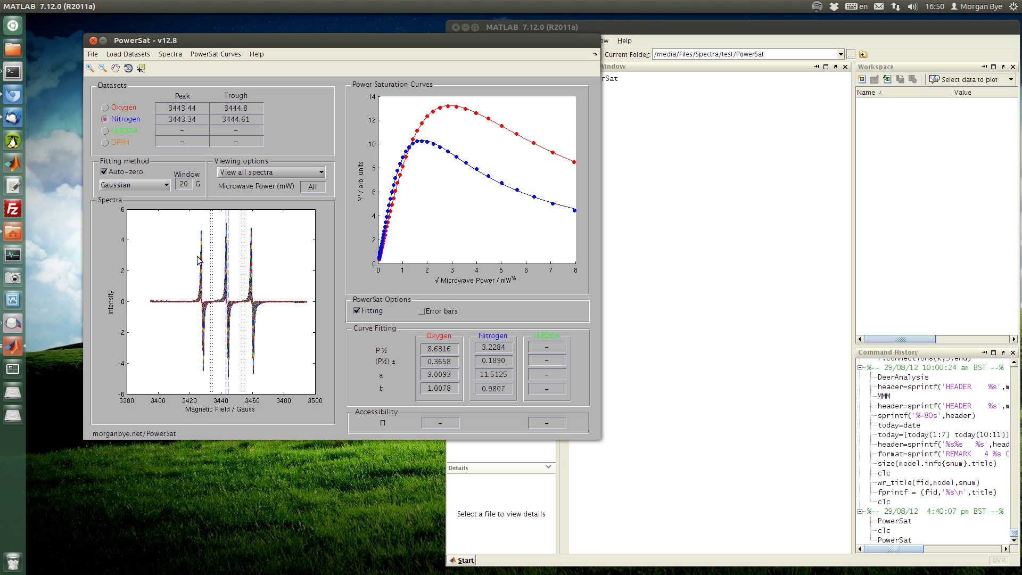
{"action": "scroll", "coordinate": [124, 121], "scroll_direction": "up", "scroll_amount": 5}
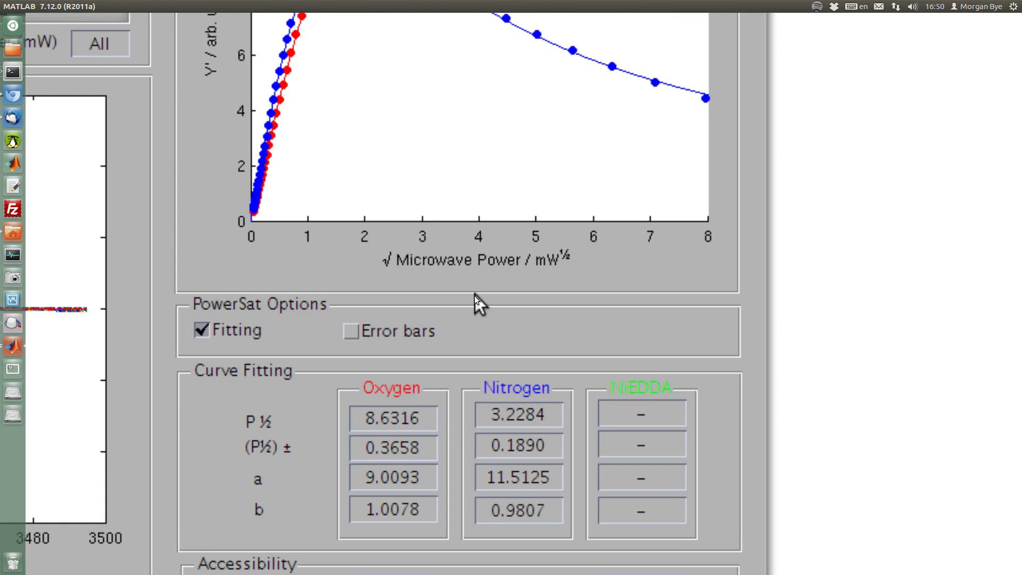
{"action": "scroll", "coordinate": [475, 295], "scroll_direction": "down", "scroll_amount": 5}
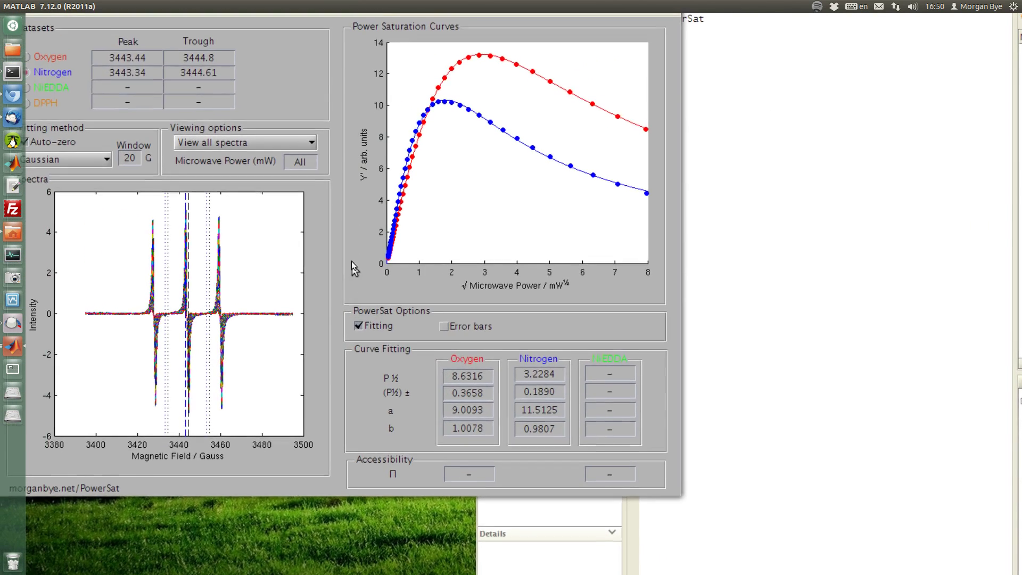
{"action": "scroll", "coordinate": [352, 259], "scroll_direction": "down", "scroll_amount": 3}
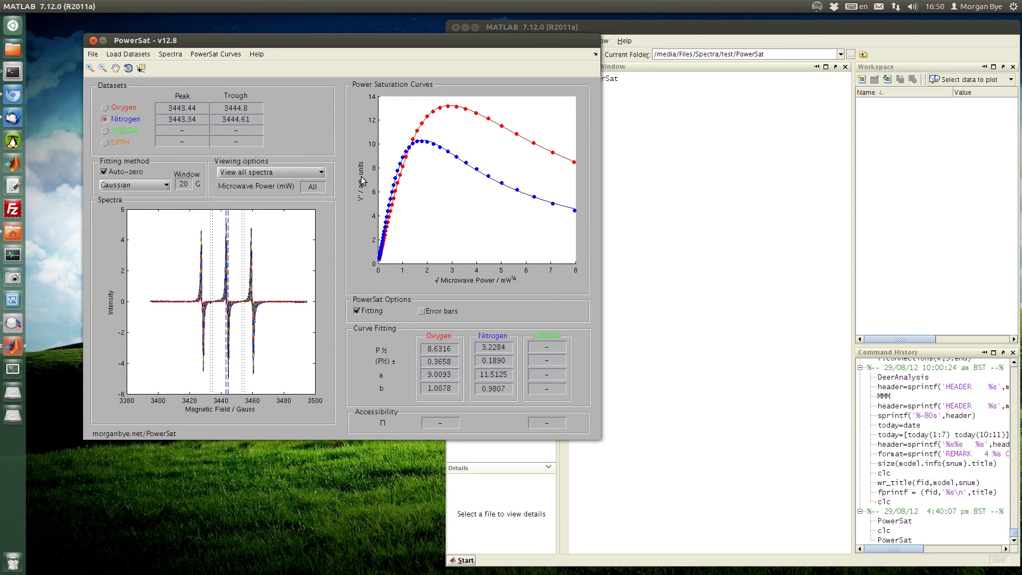
Load NI.DTA as the NiEDDA dataset
{"action": "left_click", "coordinate": [129, 54]}
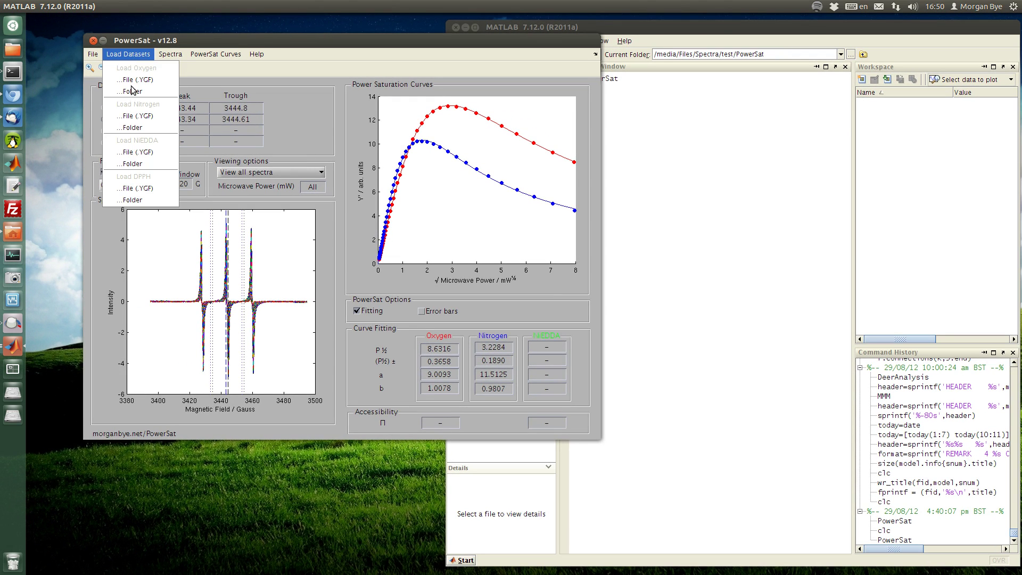
{"action": "left_click", "coordinate": [128, 152]}
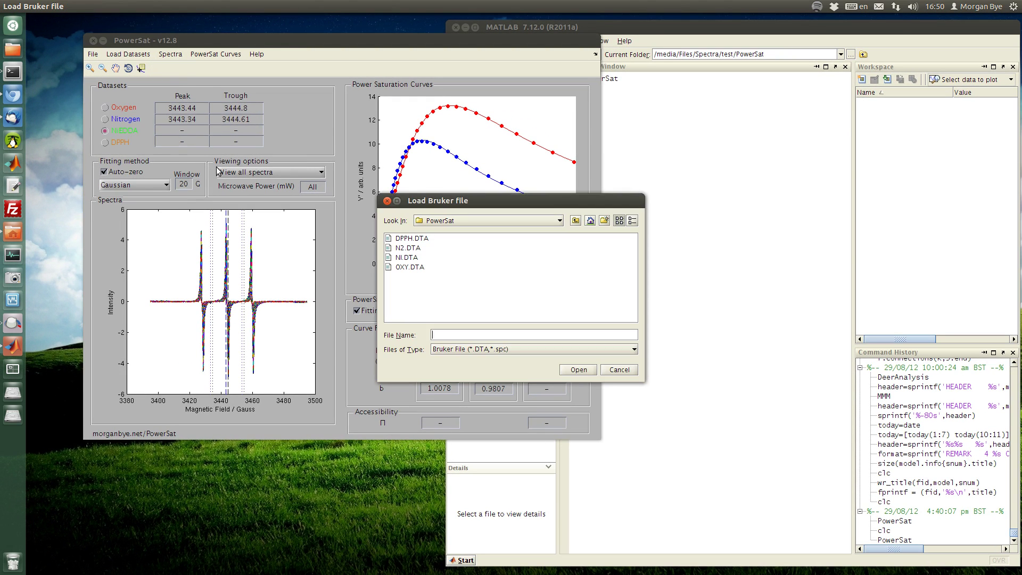
{"action": "left_click", "coordinate": [407, 257]}
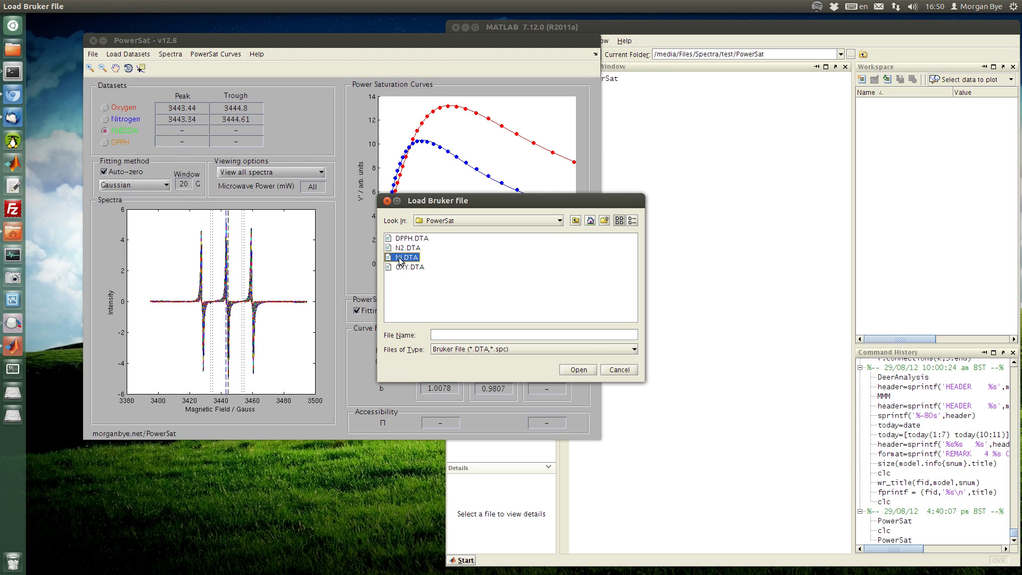
{"action": "left_click", "coordinate": [588, 369]}
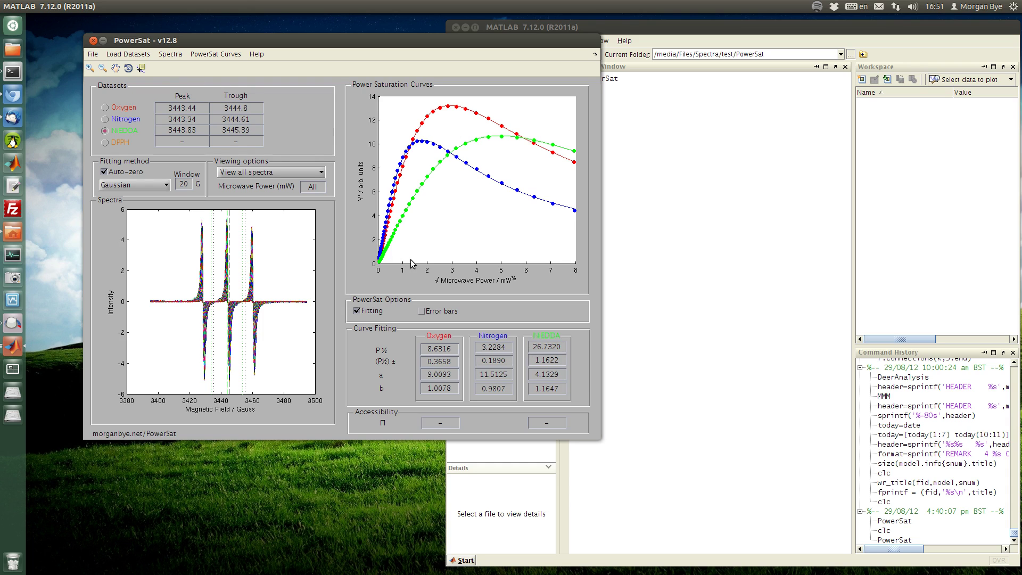
Load DPPH.DTA as the DPPH reference dataset
{"action": "left_click", "coordinate": [136, 55]}
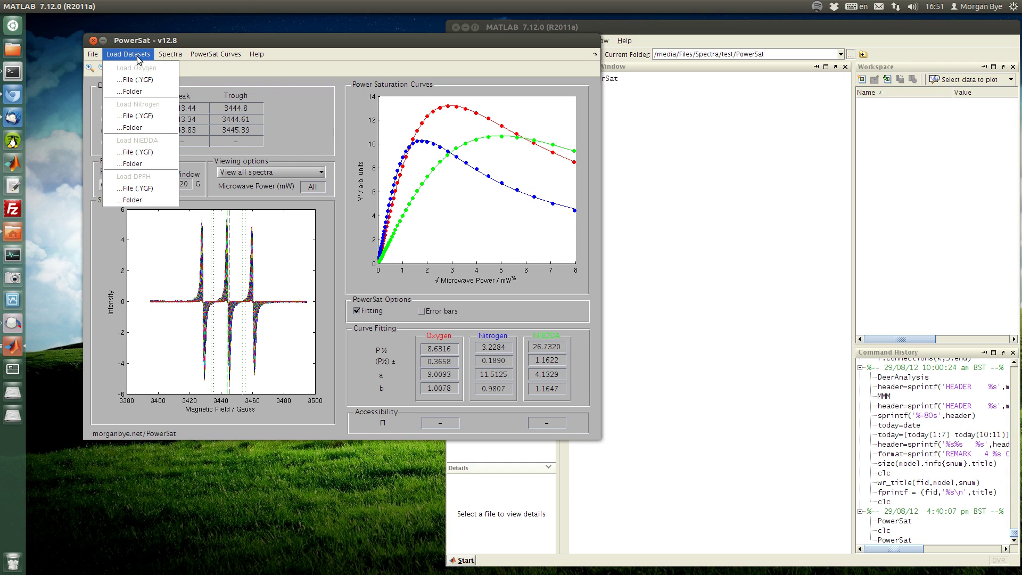
{"action": "left_click", "coordinate": [133, 189]}
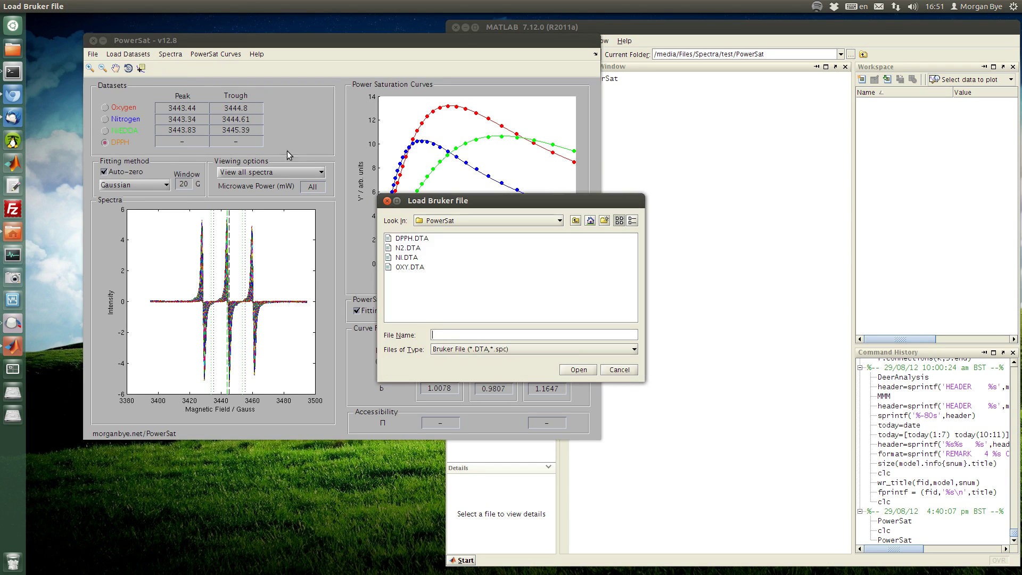
{"action": "left_click", "coordinate": [409, 238]}
{"action": "left_click", "coordinate": [578, 369]}
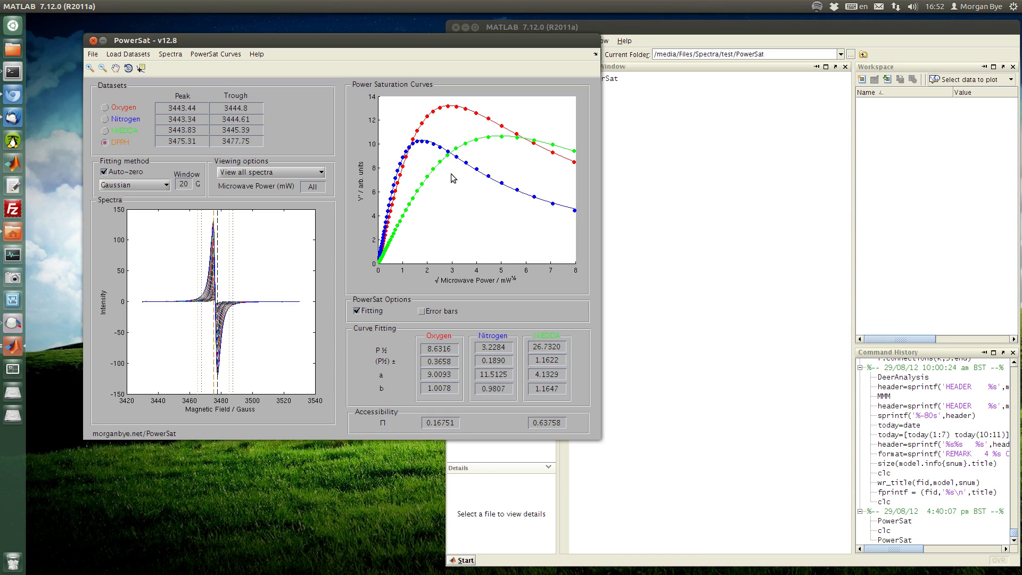
Export the power saturation curve variables to the MATLAB workspace
{"action": "left_click", "coordinate": [225, 57]}
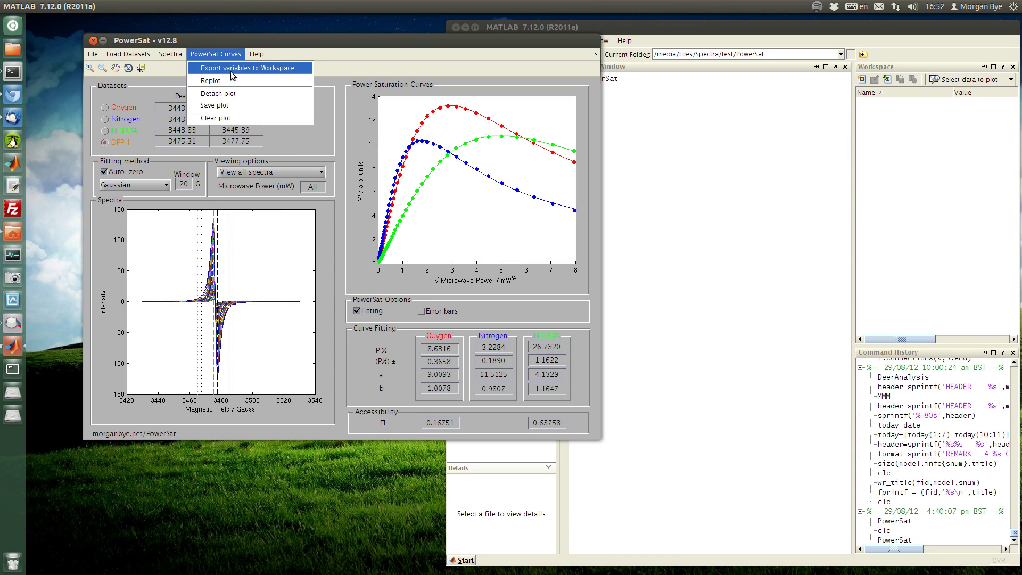
{"action": "left_click", "coordinate": [233, 69]}
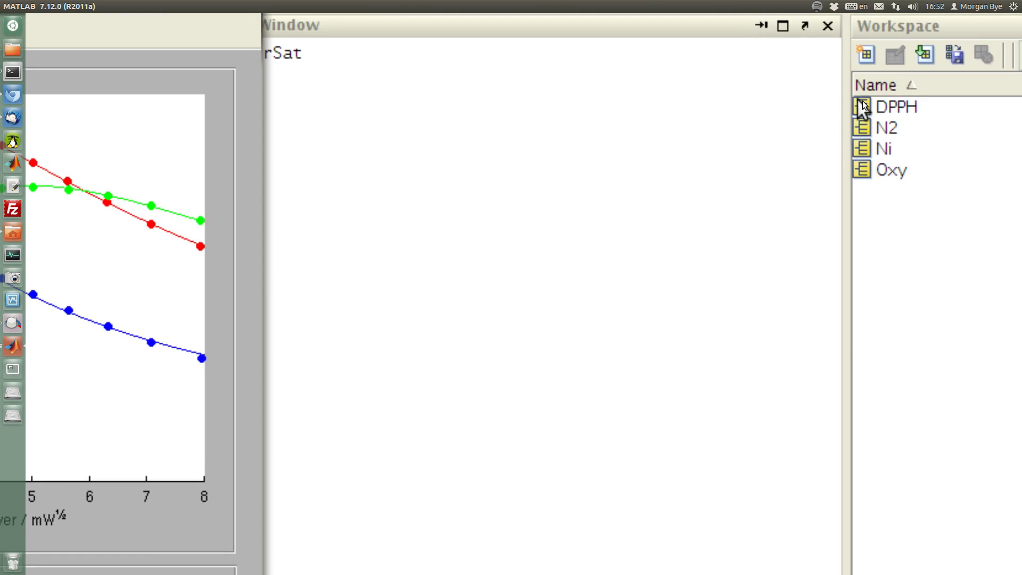
Inspect the exported Oxy structure and its FitResults values in the Variable Editor, and close the editor
{"action": "scroll", "coordinate": [881, 117], "scroll_direction": "down", "scroll_amount": 5}
{"action": "left_click", "coordinate": [870, 131]}
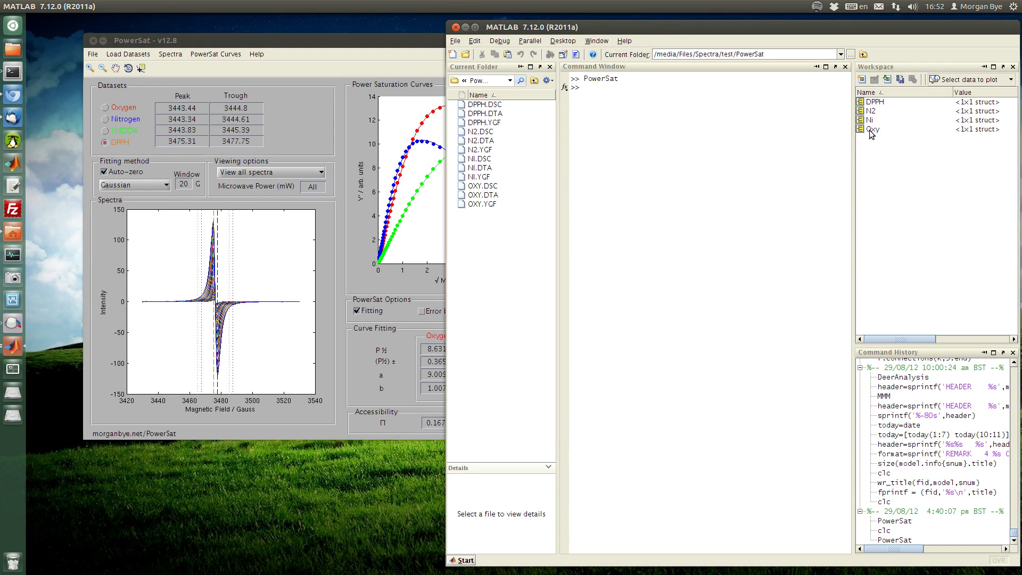
{"action": "double_click", "coordinate": [871, 132]}
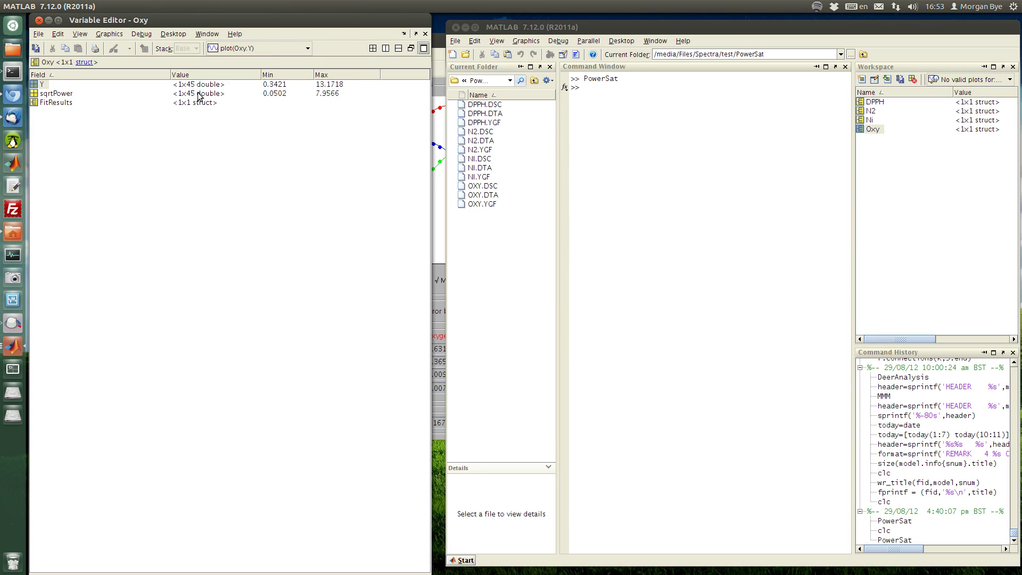
{"action": "double_click", "coordinate": [36, 102]}
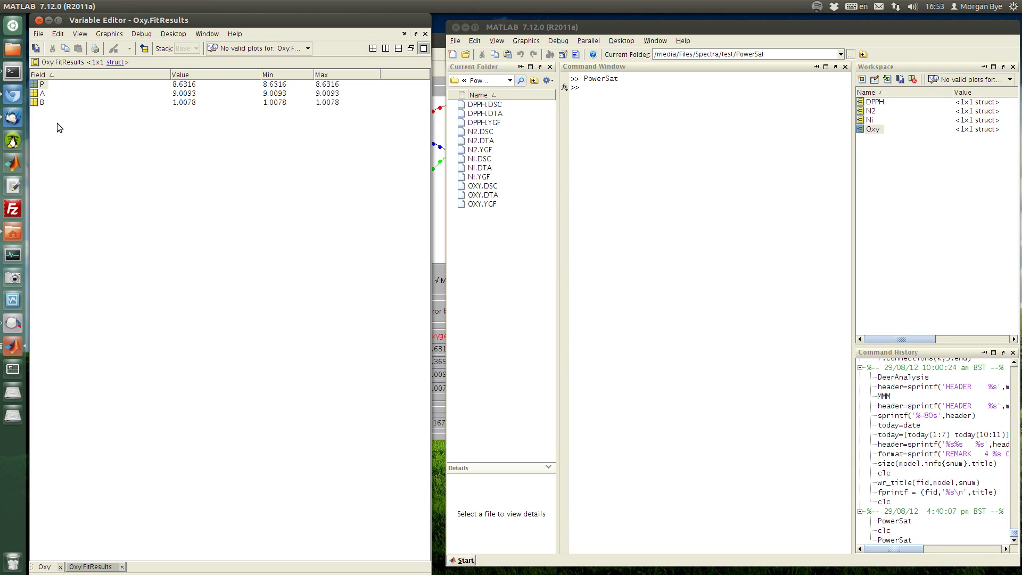
{"action": "left_click", "coordinate": [38, 20]}
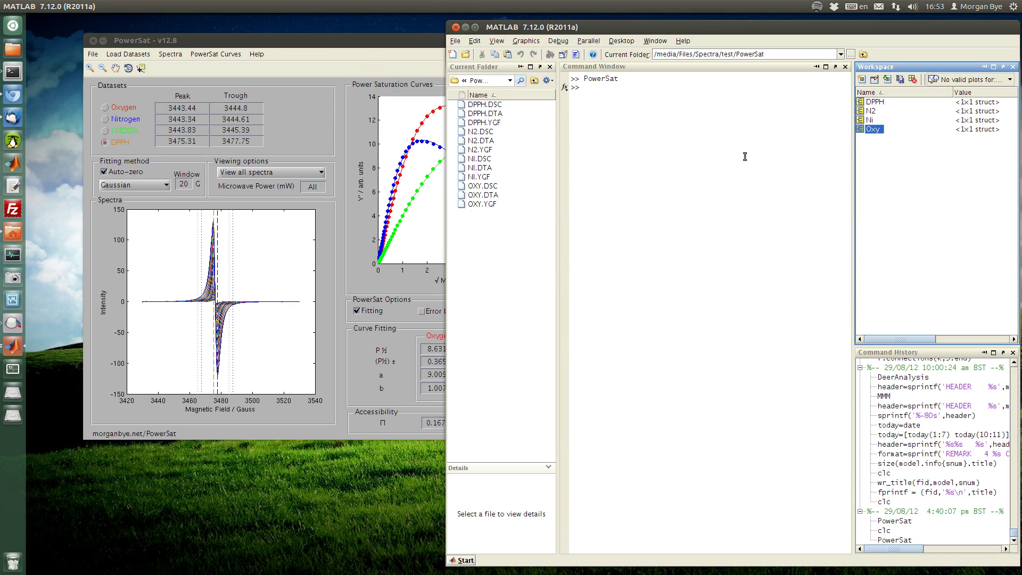
Detach the power saturation curves plot from PowerSat into a separate figure window and reposition that window
{"action": "left_click", "coordinate": [394, 66]}
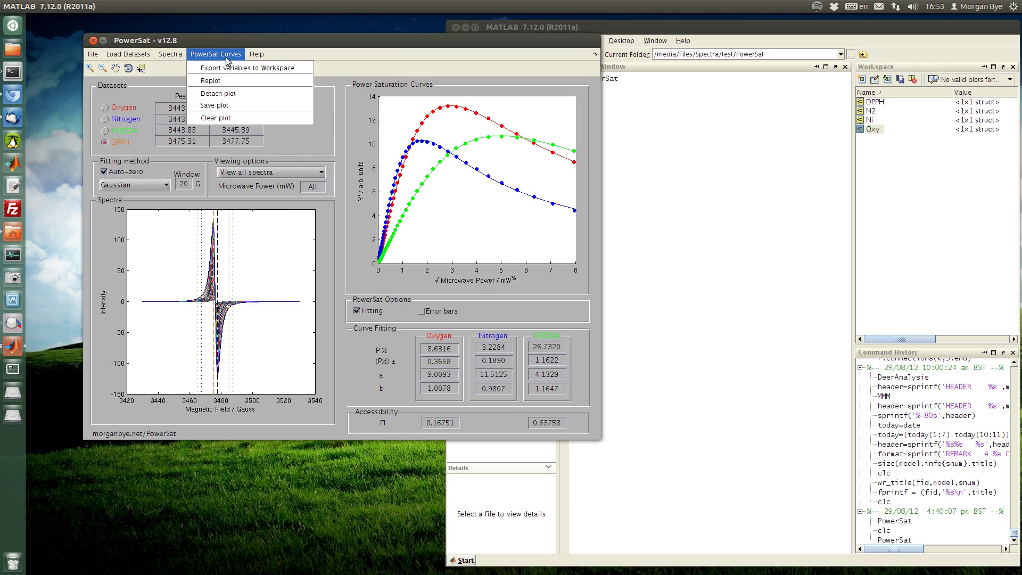
{"action": "left_click", "coordinate": [229, 94]}
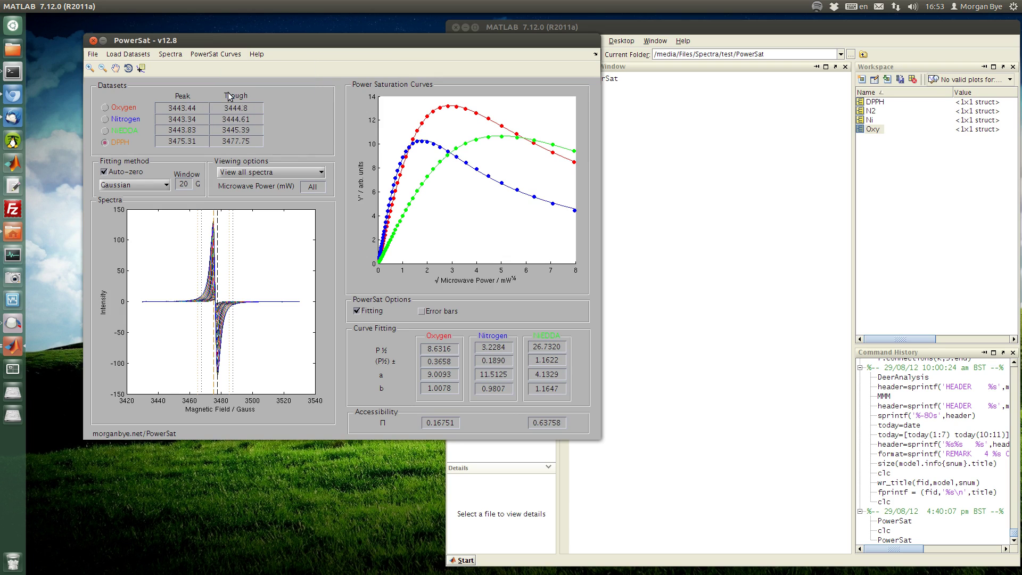
{"action": "left_click_drag", "start_coordinate": [222, 248], "coordinate": [340, 139]}
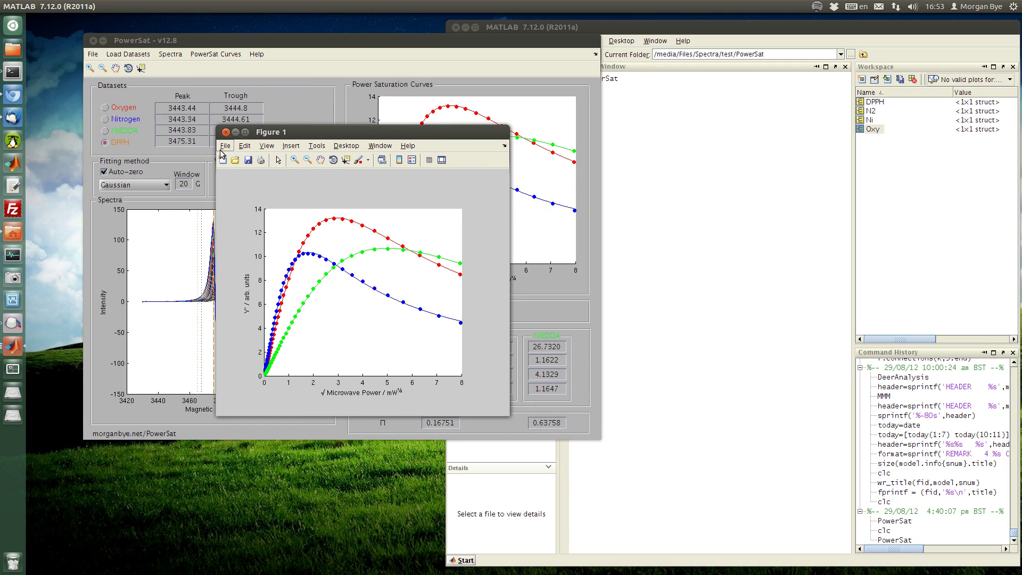
Review the file formats offered for saving the detached figure, cancel the save and close the figure
{"action": "left_click", "coordinate": [225, 145]}
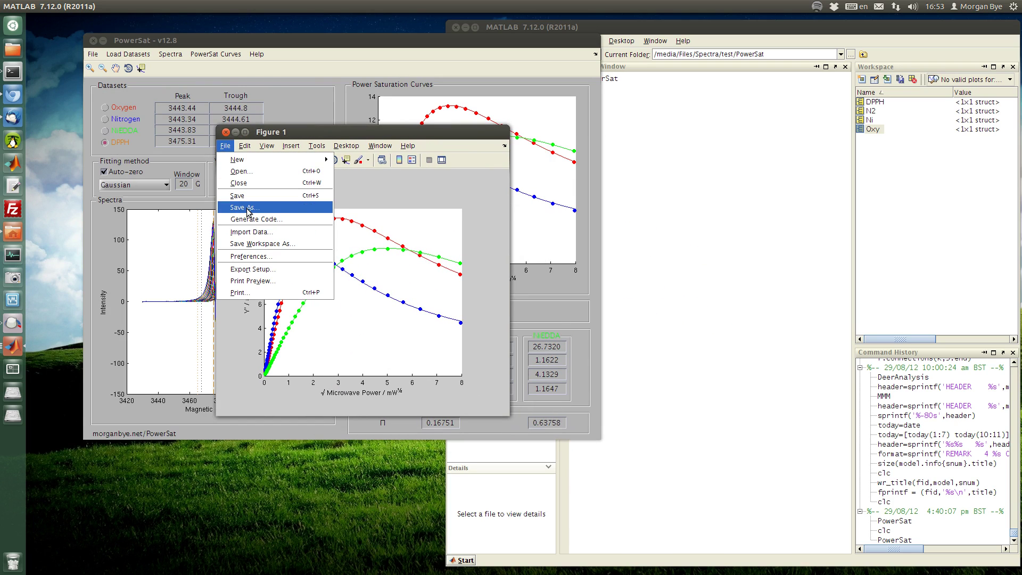
{"action": "key", "text": "Return"}
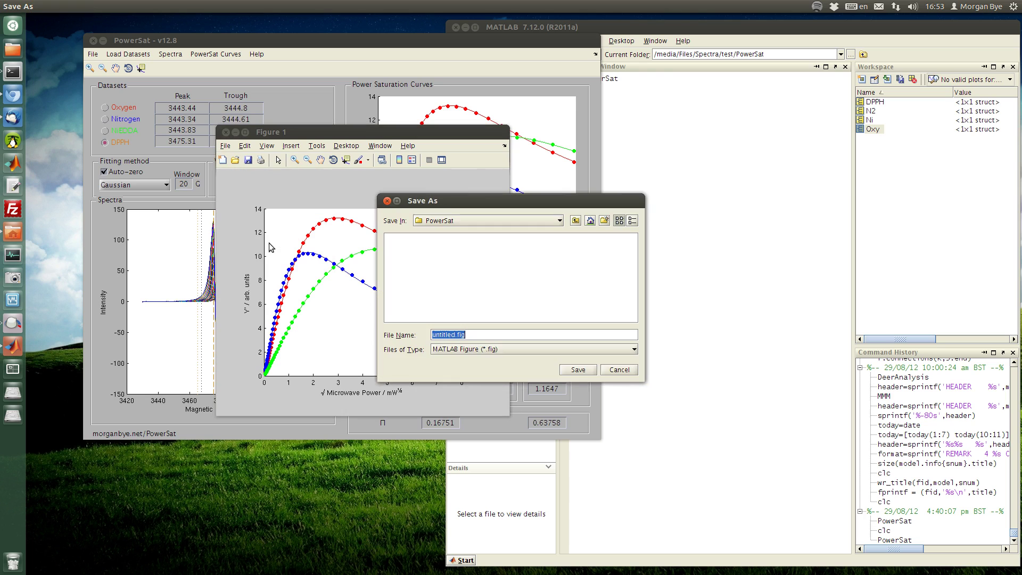
{"action": "left_click", "coordinate": [496, 349]}
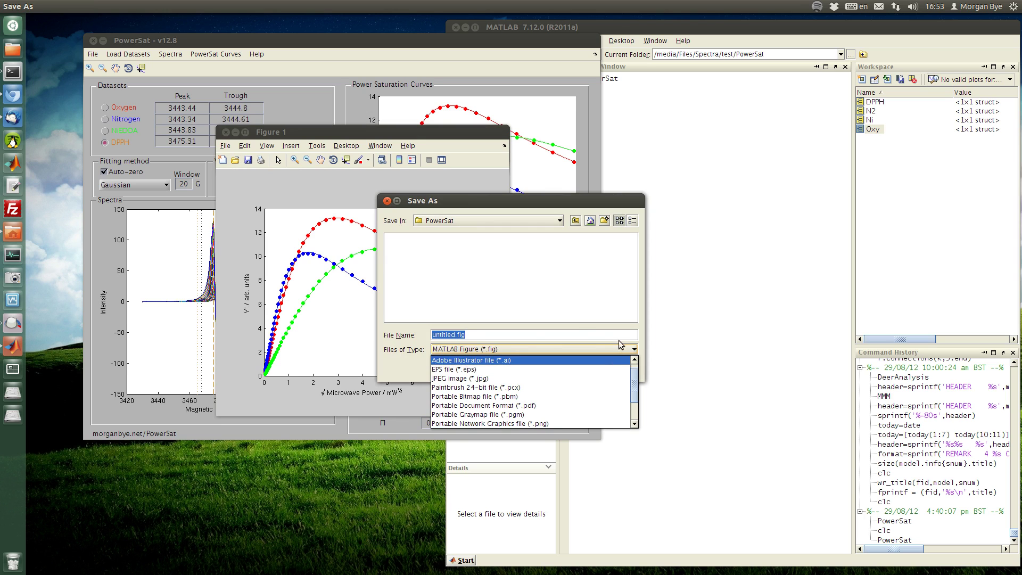
{"action": "left_click", "coordinate": [399, 365]}
{"action": "left_click", "coordinate": [613, 372]}
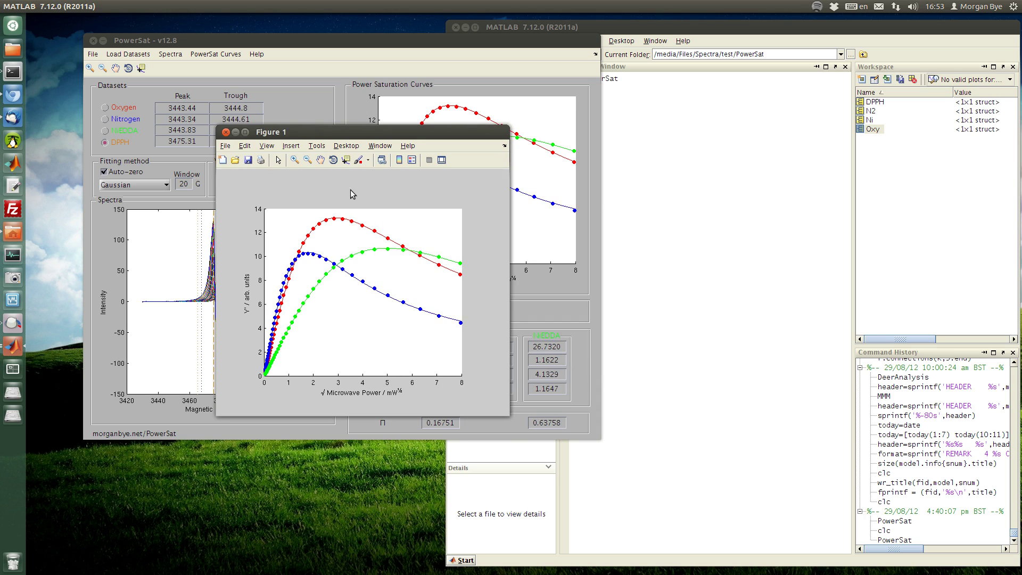
{"action": "left_click", "coordinate": [225, 132]}
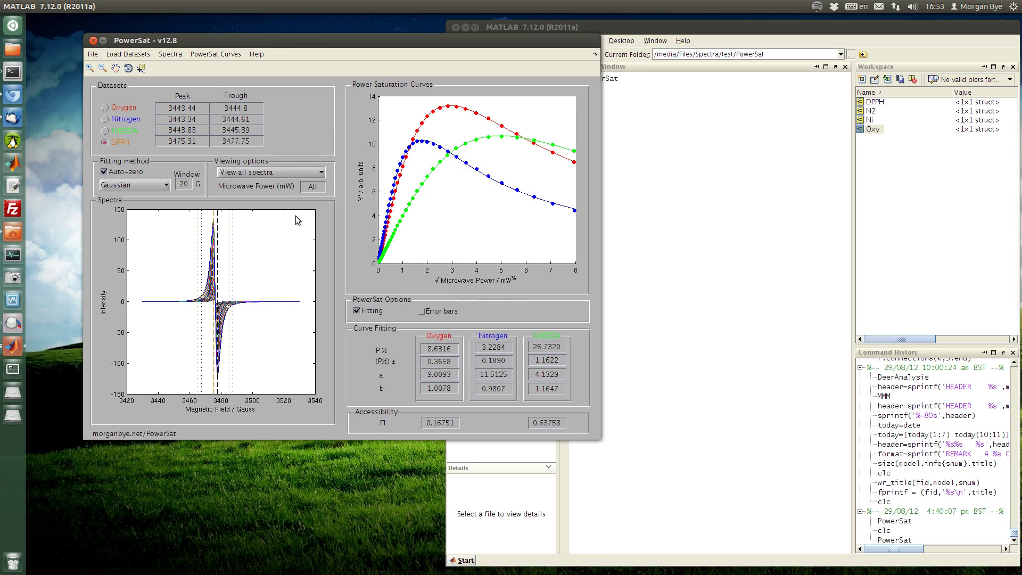